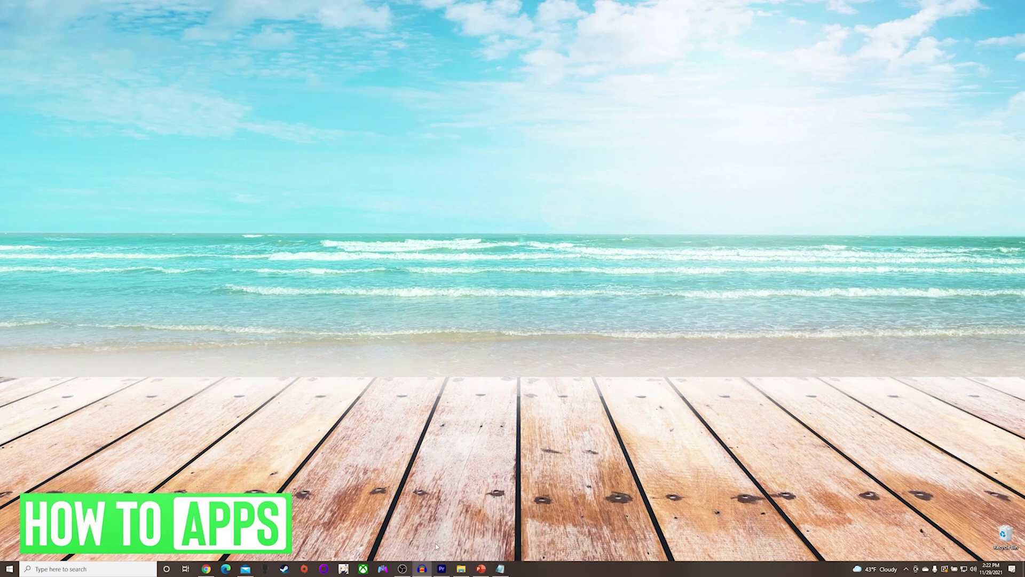
# Check running apps in Task Manager from the taskbar, then bring up the Start menu
pyautogui.rightClick(559, 569)
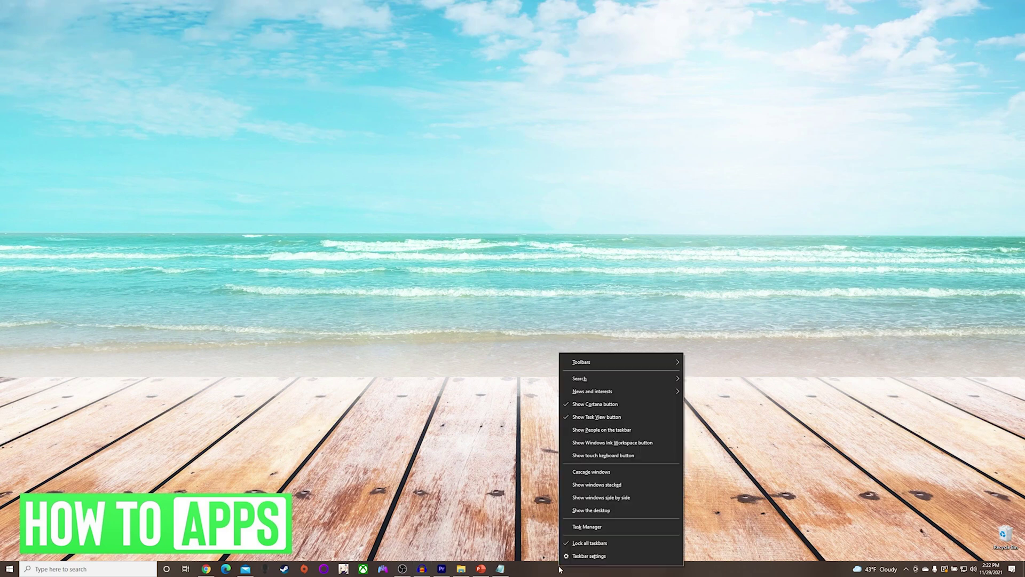
pyautogui.click(585, 527)
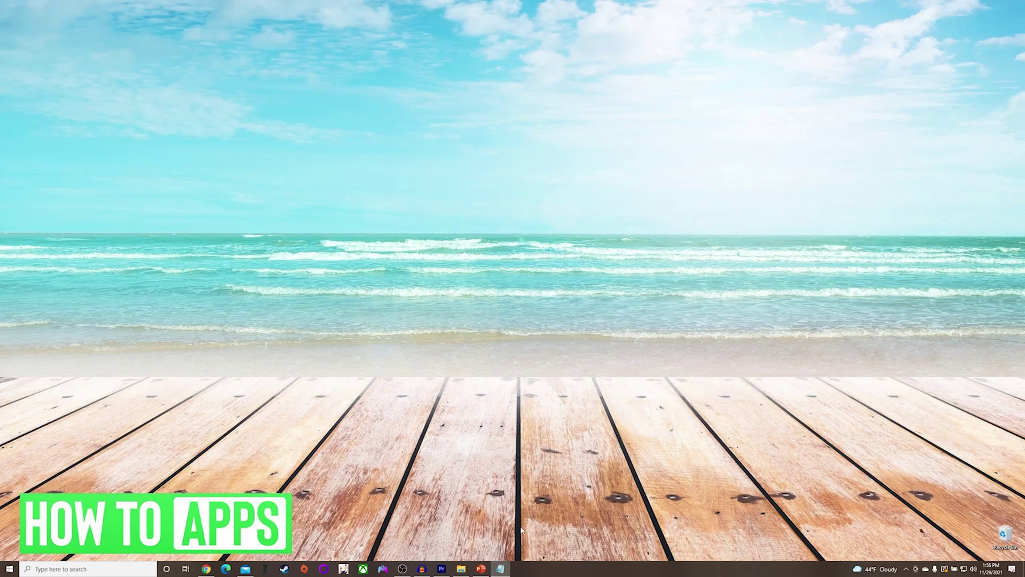
pyautogui.click(8, 570)
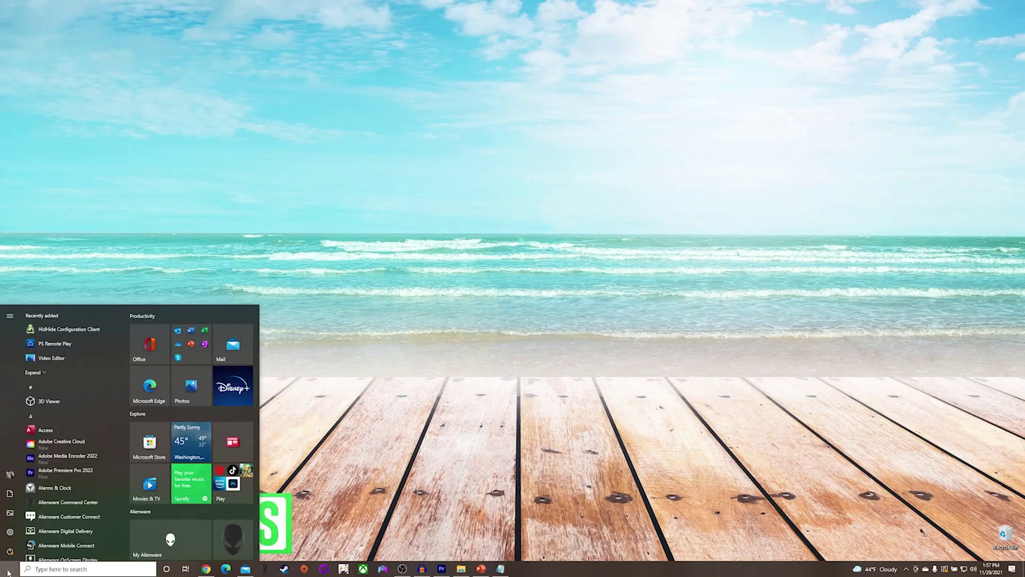
# Launch Microsoft Store and scroll through the pending updates in its Library
pyautogui.write('microsot')
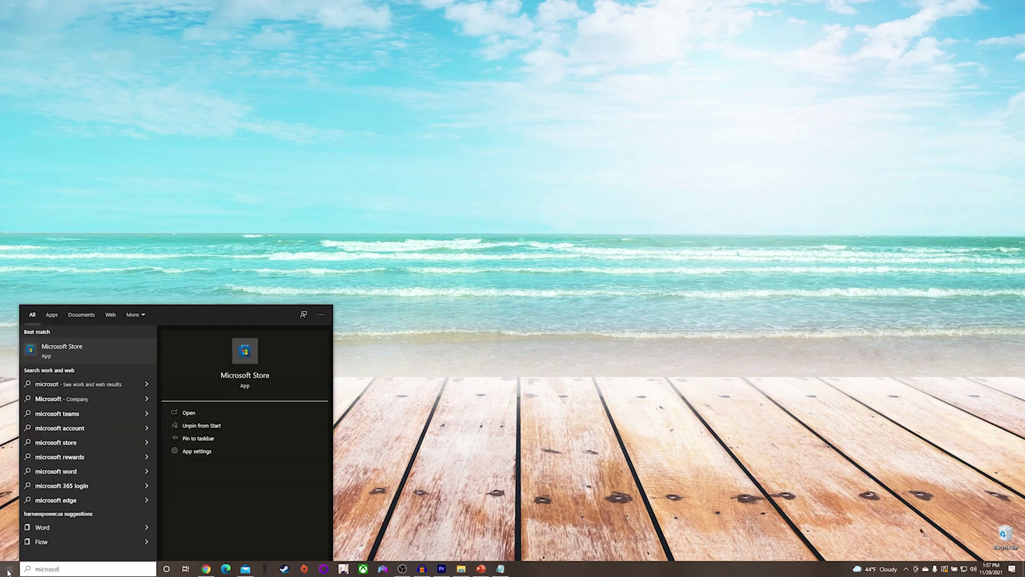
pyautogui.click(62, 350)
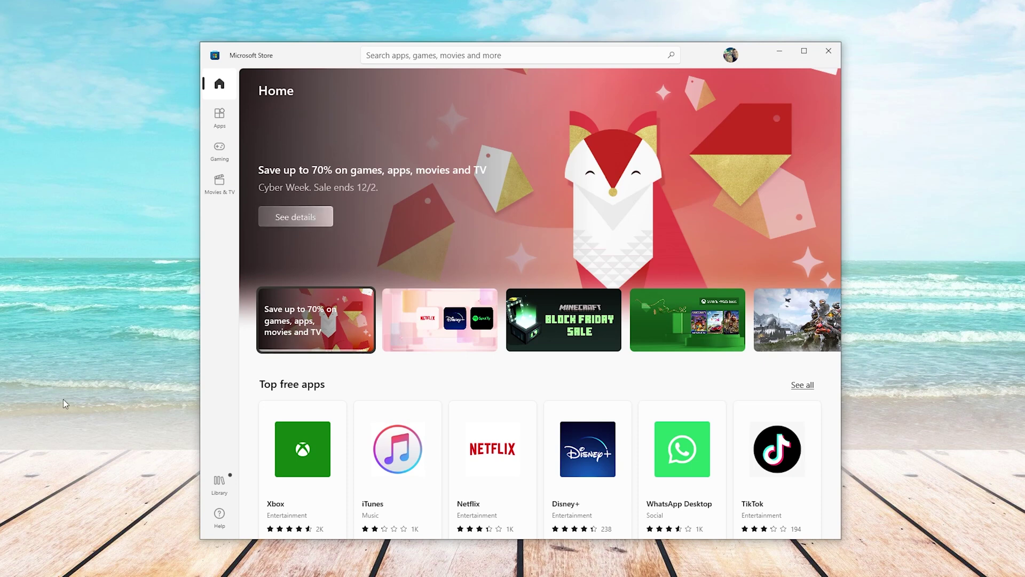
pyautogui.click(219, 483)
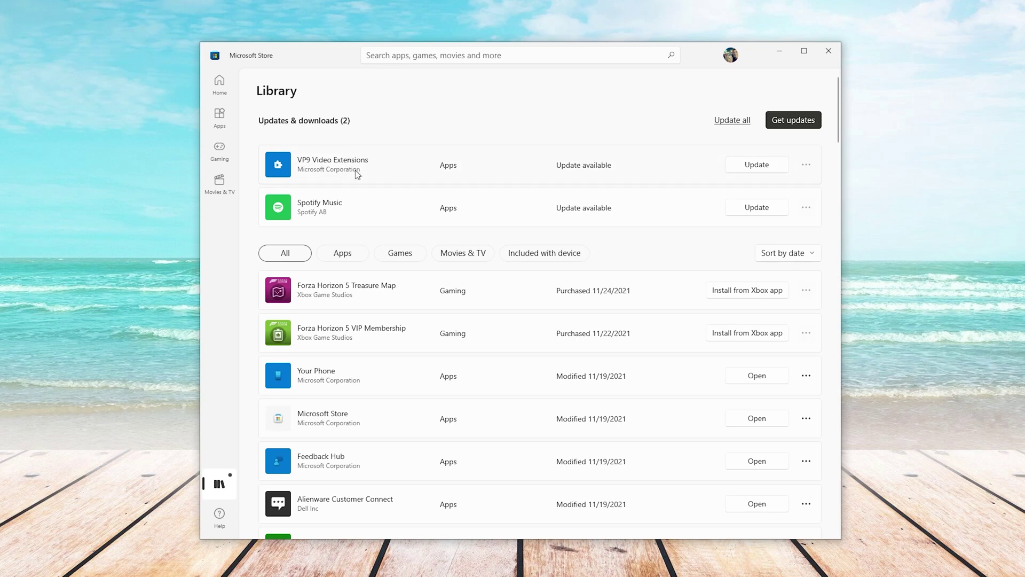
pyautogui.scroll(-10, 358, 176)
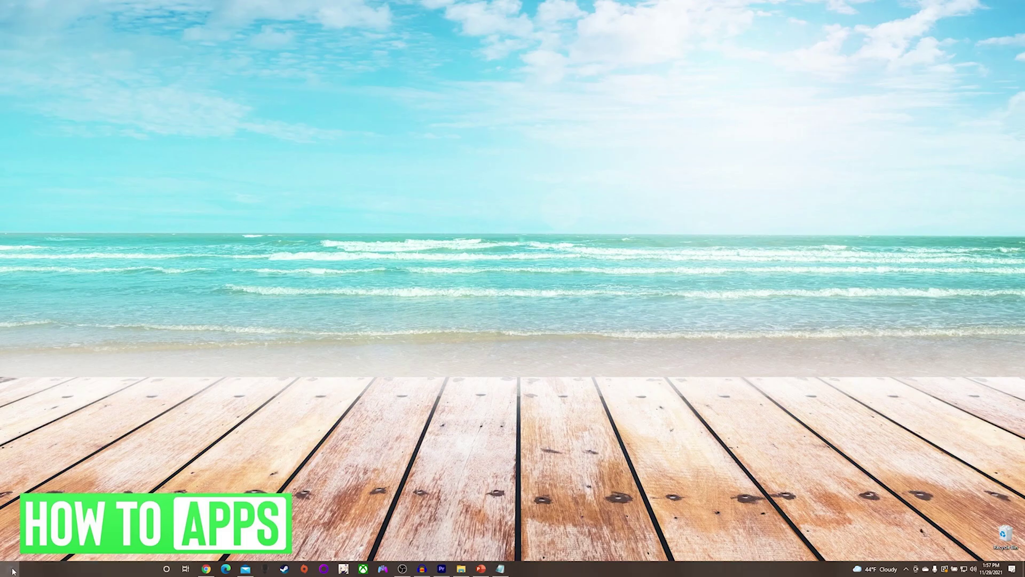
pyautogui.click(12, 570)
# Open Device Manager, expand Cameras, and auto-update the first Integrated Webcam's driver
pyautogui.click(64, 569)
pyautogui.write('device')
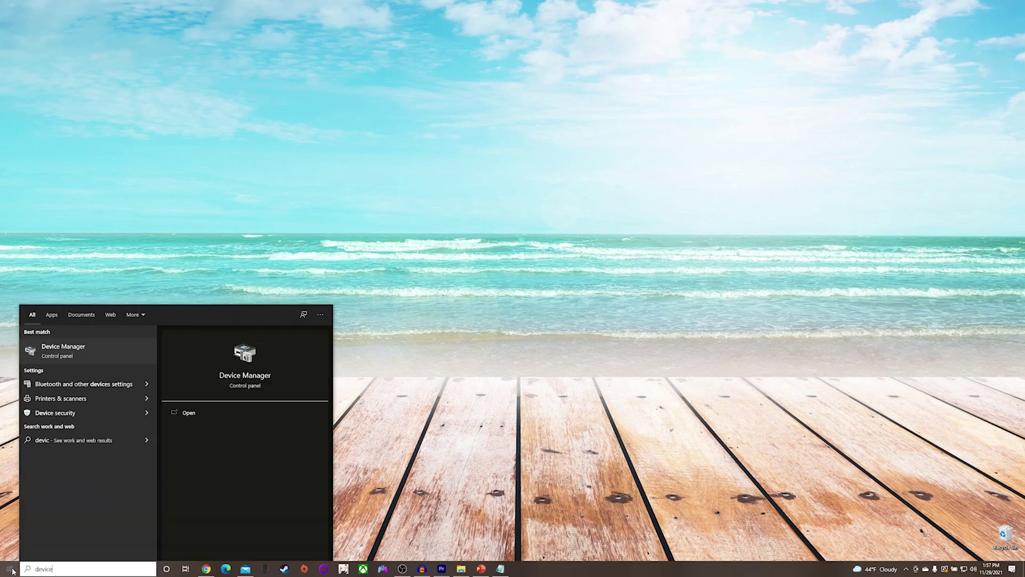
pyautogui.click(84, 351)
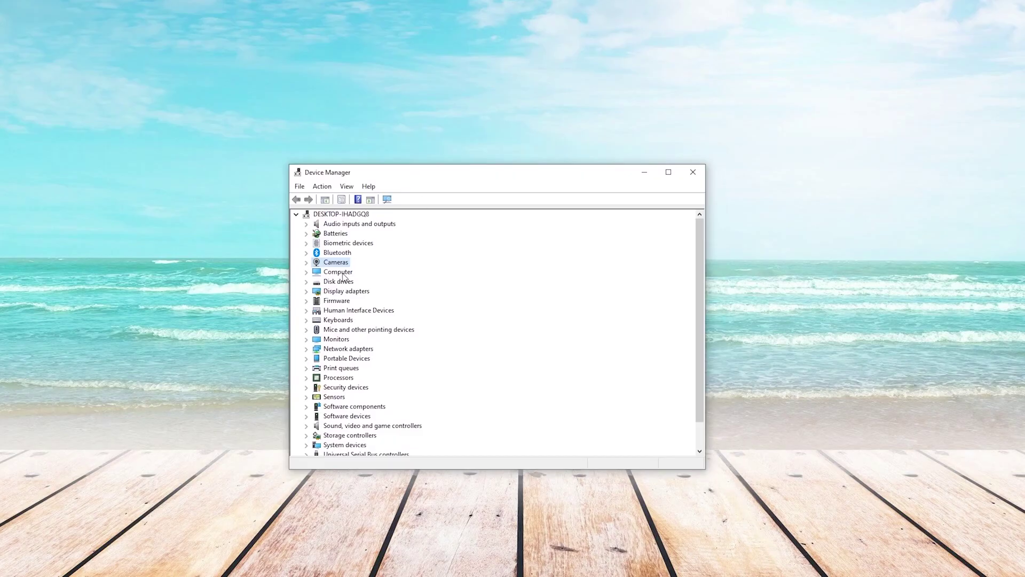
pyautogui.click(307, 263)
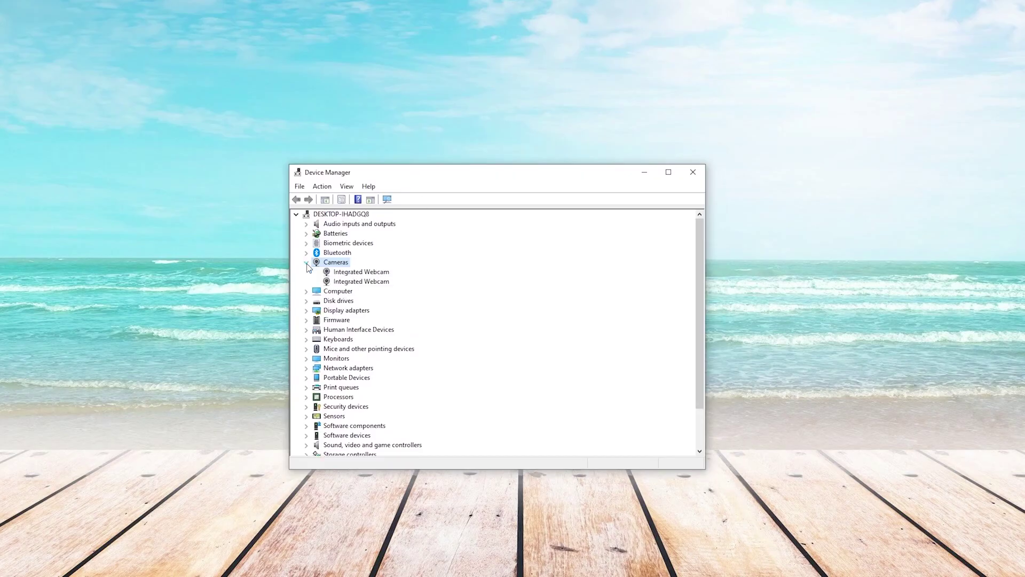
pyautogui.rightClick(354, 273)
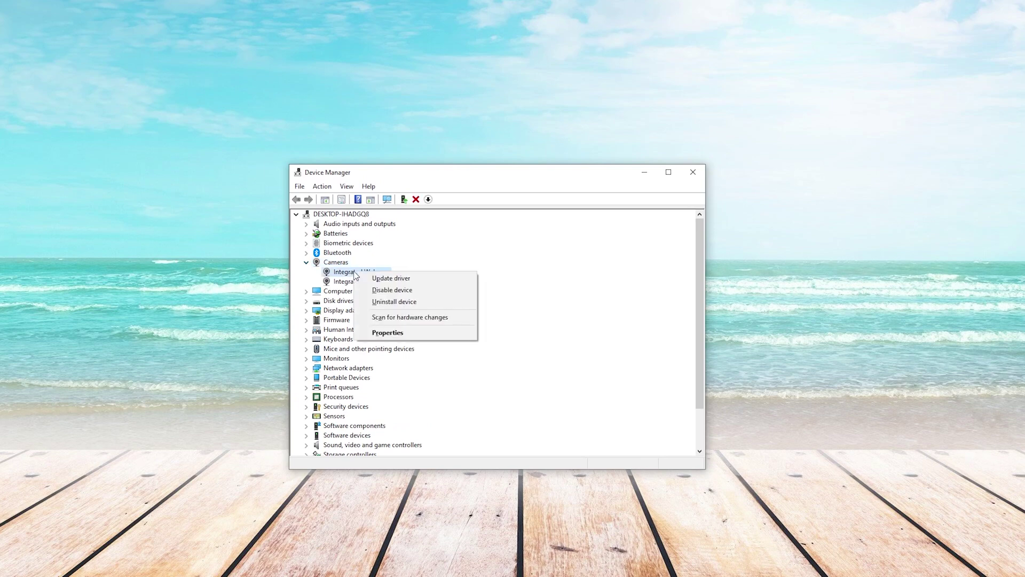
pyautogui.click(369, 277)
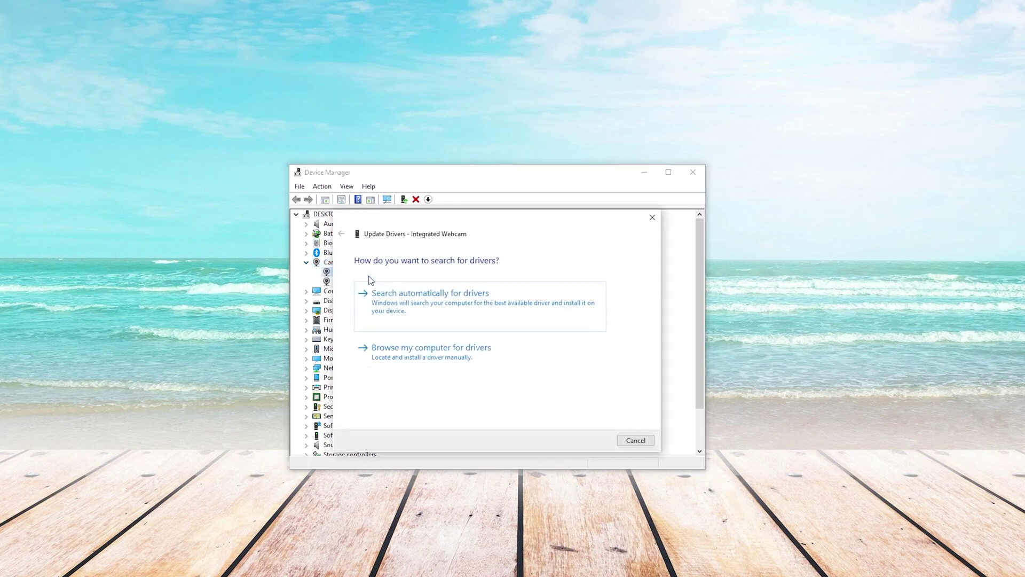
pyautogui.click(435, 302)
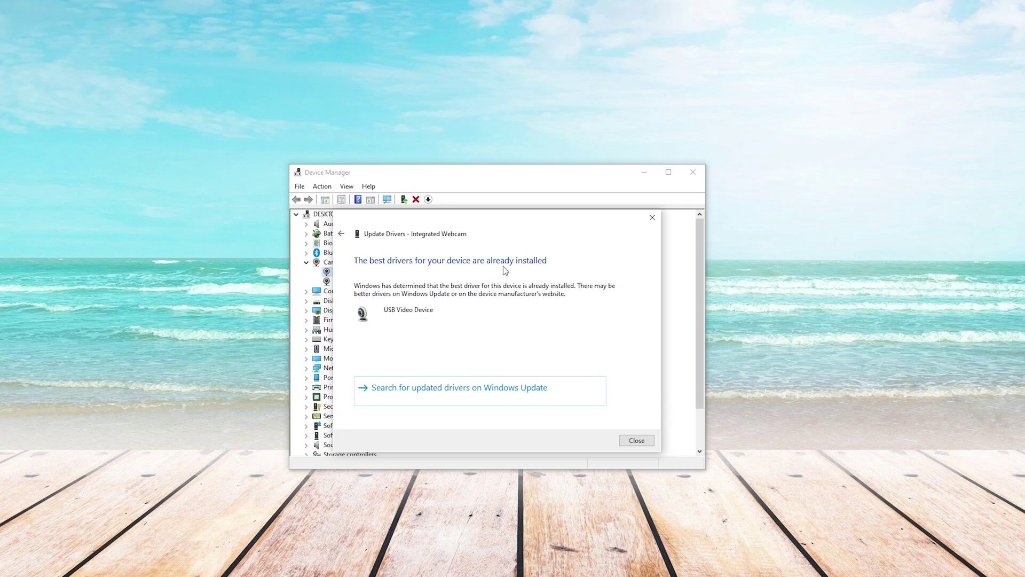
pyautogui.click(645, 439)
# Run the same automatic driver search for the second Integrated Webcam
pyautogui.rightClick(355, 280)
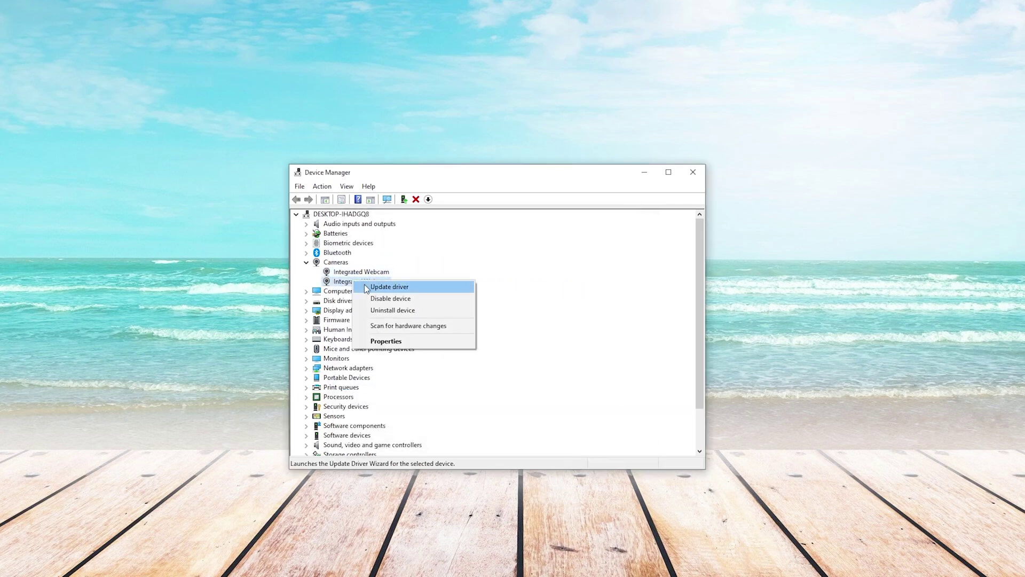
pyautogui.click(364, 287)
pyautogui.click(428, 306)
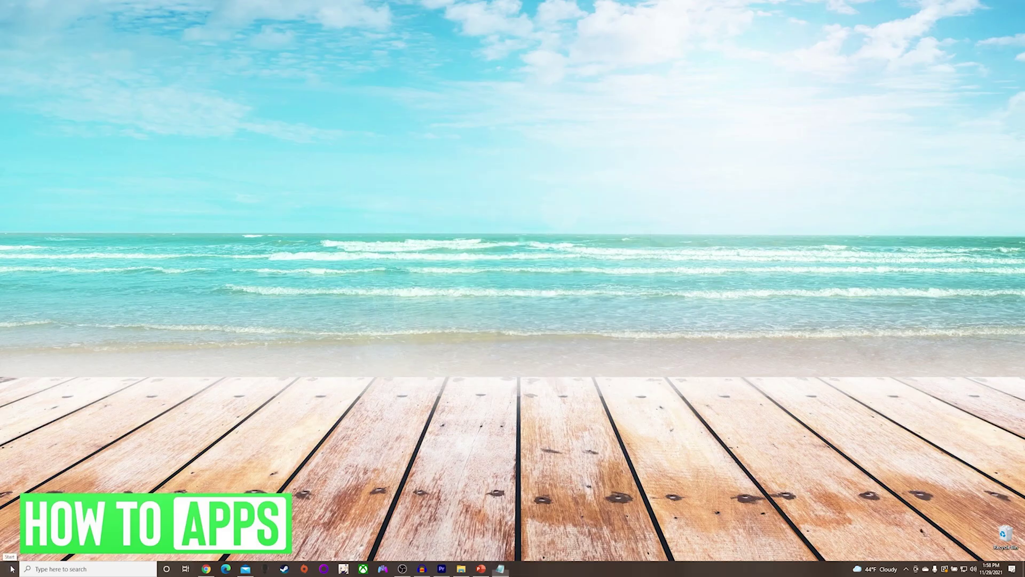
# On the Privacy > Camera settings page, switch 3D Viewer's camera access off and back on
pyautogui.click(10, 568)
pyautogui.click(10, 537)
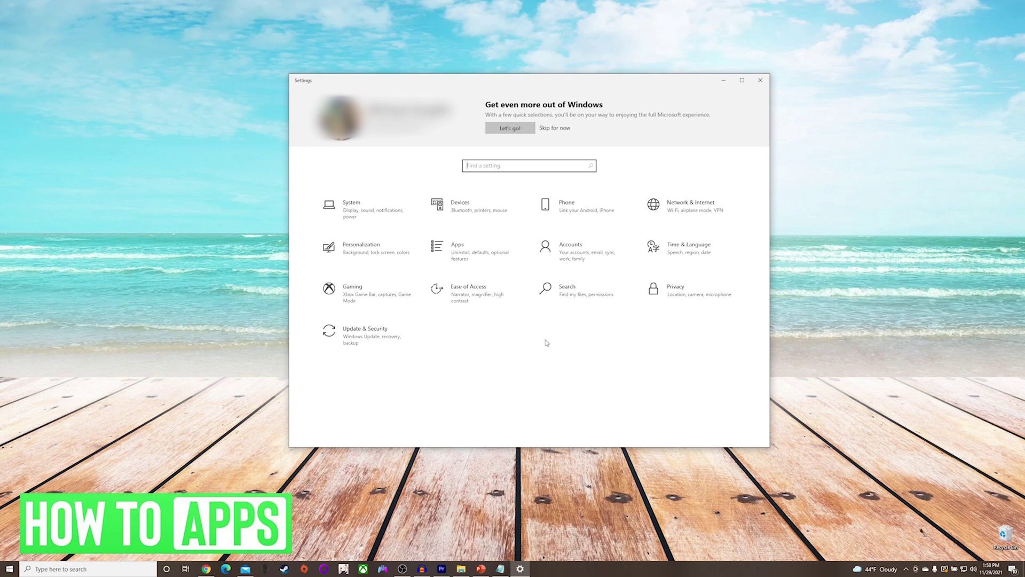
pyautogui.click(682, 303)
pyautogui.click(320, 332)
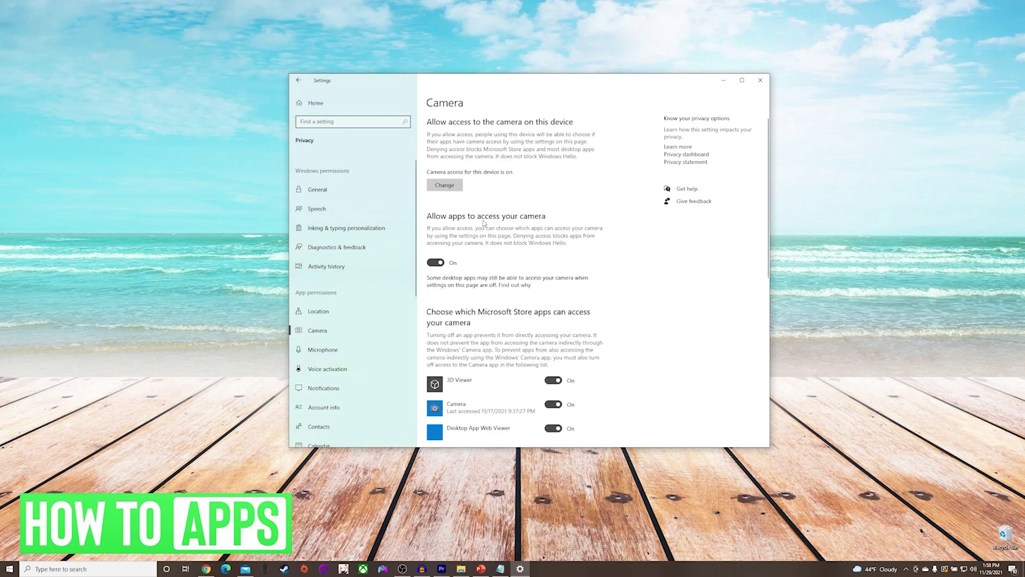
pyautogui.scroll(-8, 512, 267)
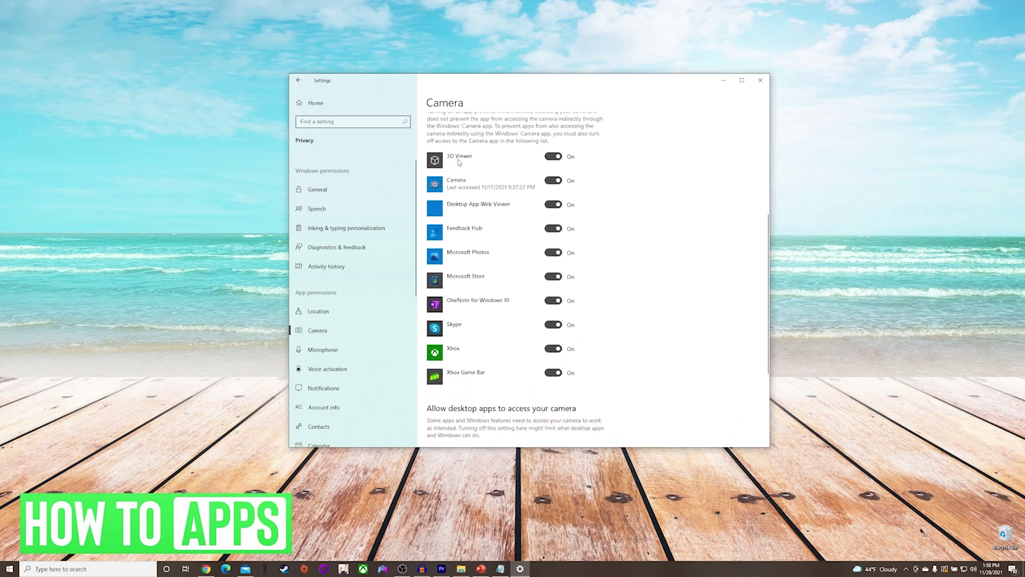
pyautogui.click(553, 156)
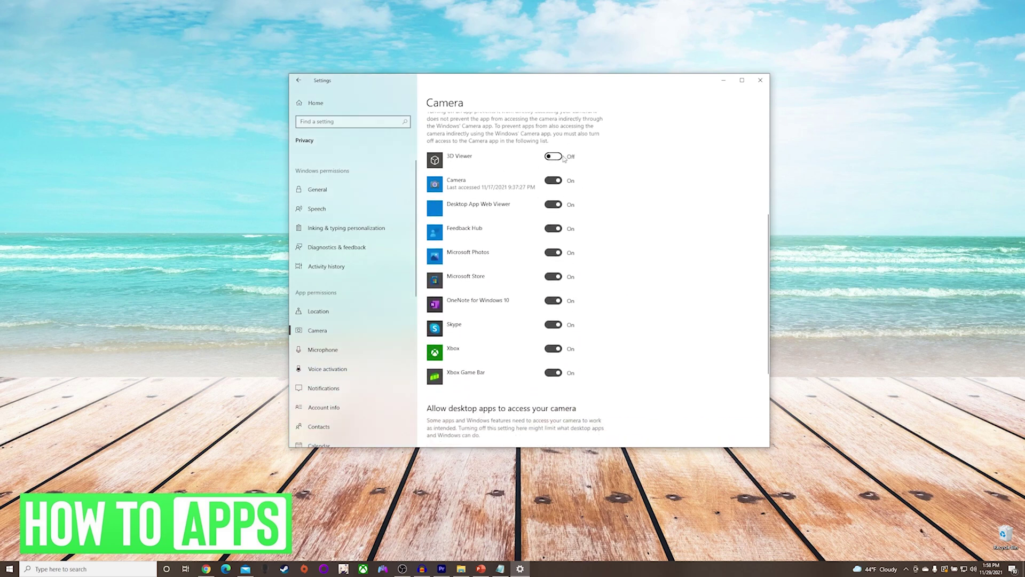
pyautogui.click(553, 157)
pyautogui.scroll(-2, 539, 212)
pyautogui.scroll(4, 538, 212)
# Close Settings and reach Windows Defender Firewall's on/off settings by searching 'firewall'
pyautogui.click(760, 81)
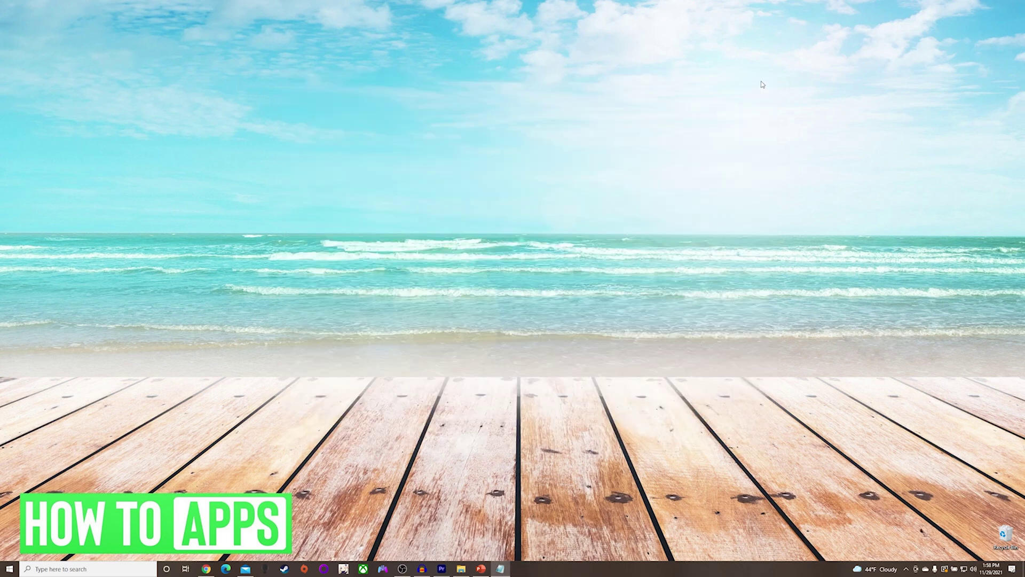
pyautogui.click(61, 568)
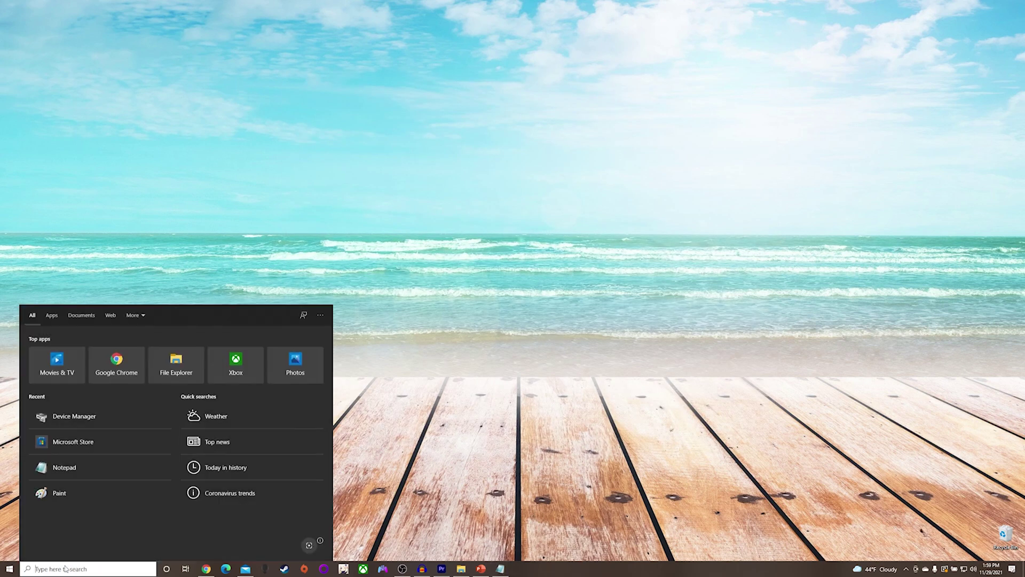
pyautogui.write('firewall')
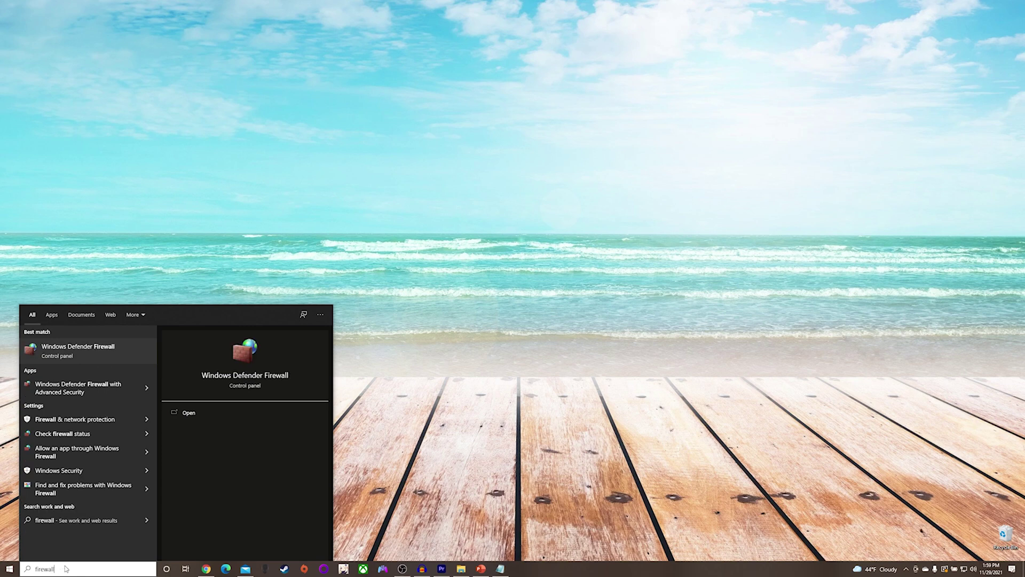
pyautogui.click(106, 351)
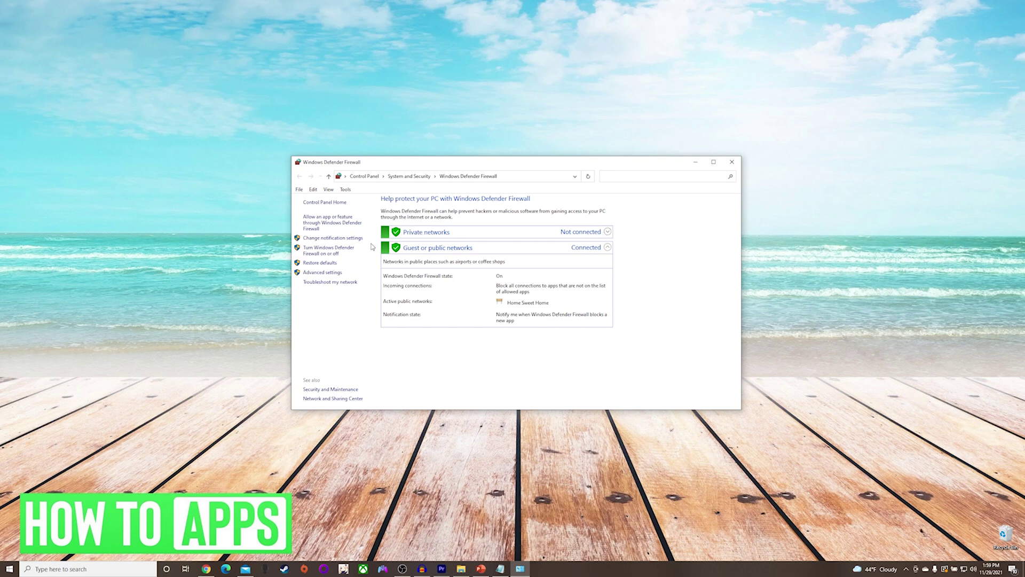
pyautogui.click(319, 253)
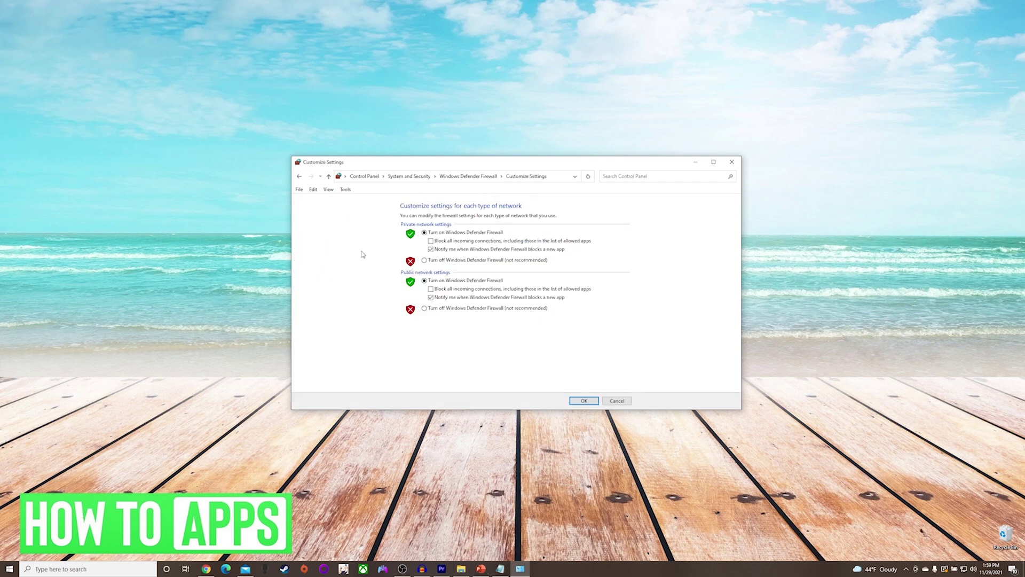
# Select 'Turn off' for private and public networks and confirm with OK
pyautogui.click(424, 260)
pyautogui.click(423, 308)
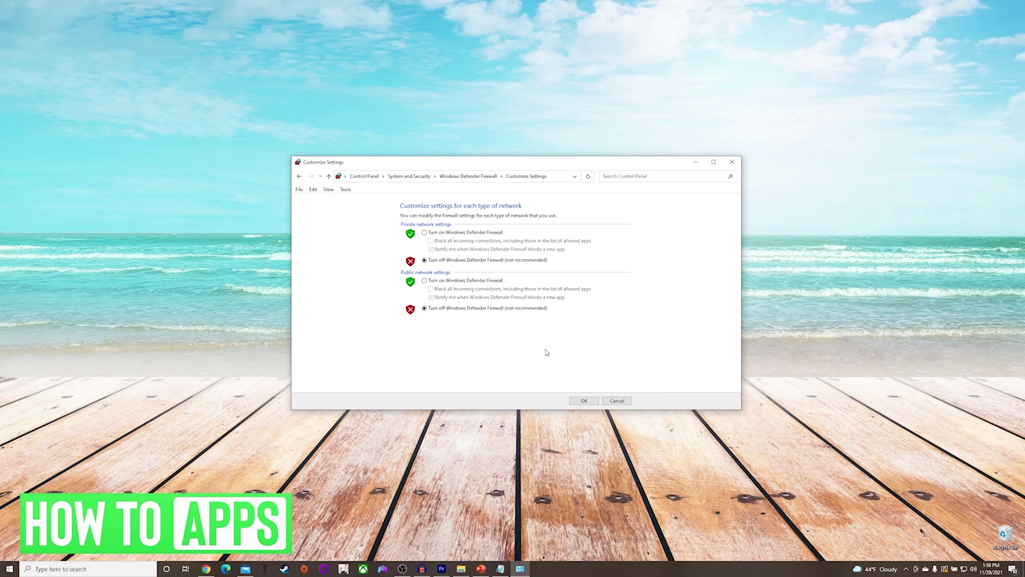
pyautogui.click(583, 402)
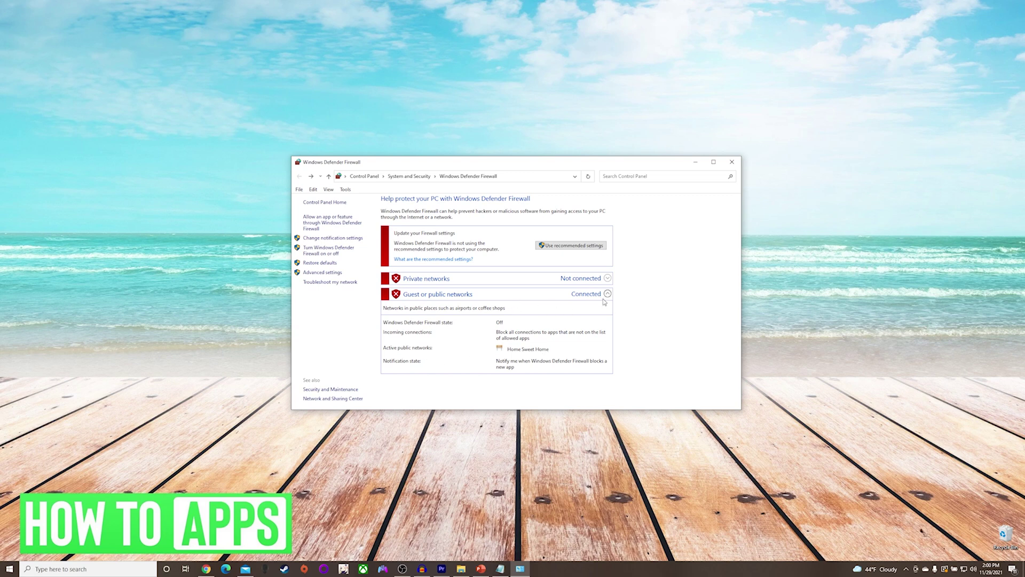
# Switch the firewall to 'Turn on' for private and public networks, then close the window
pyautogui.click(323, 253)
pyautogui.click(425, 233)
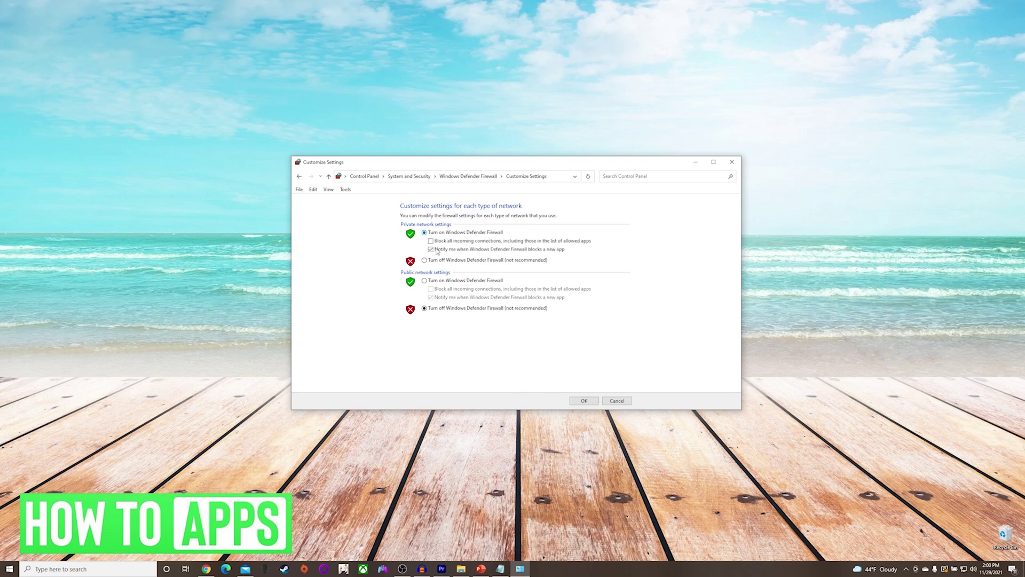
pyautogui.click(424, 281)
pyautogui.click(591, 402)
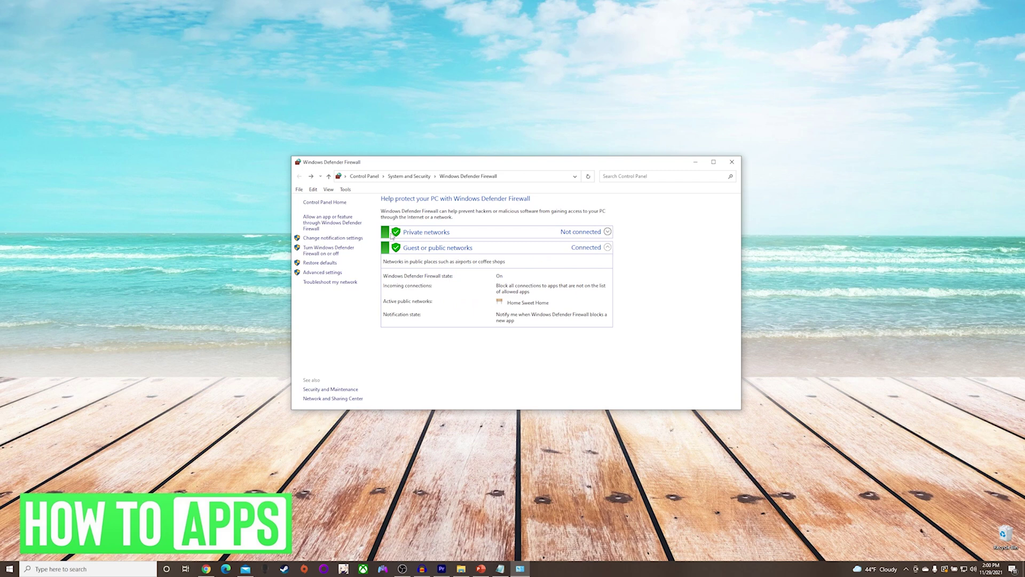
pyautogui.click(731, 163)
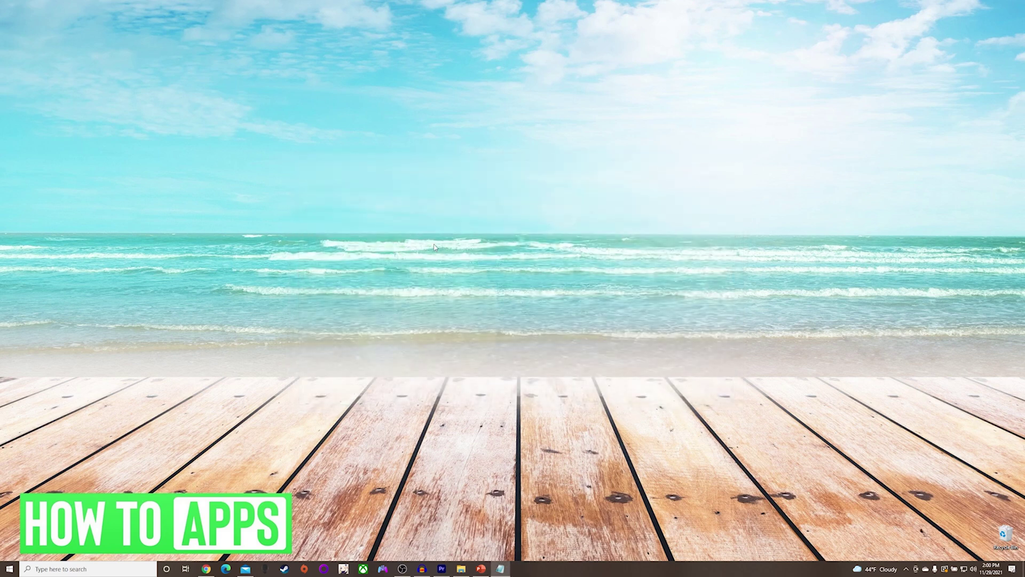